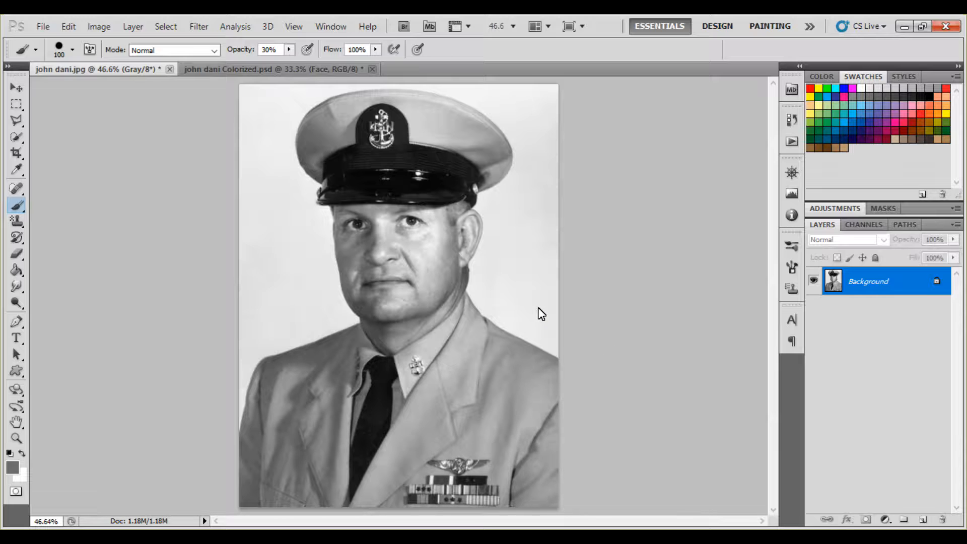
- Convert the grayscale portrait to RGB Color mode
click(95, 32)
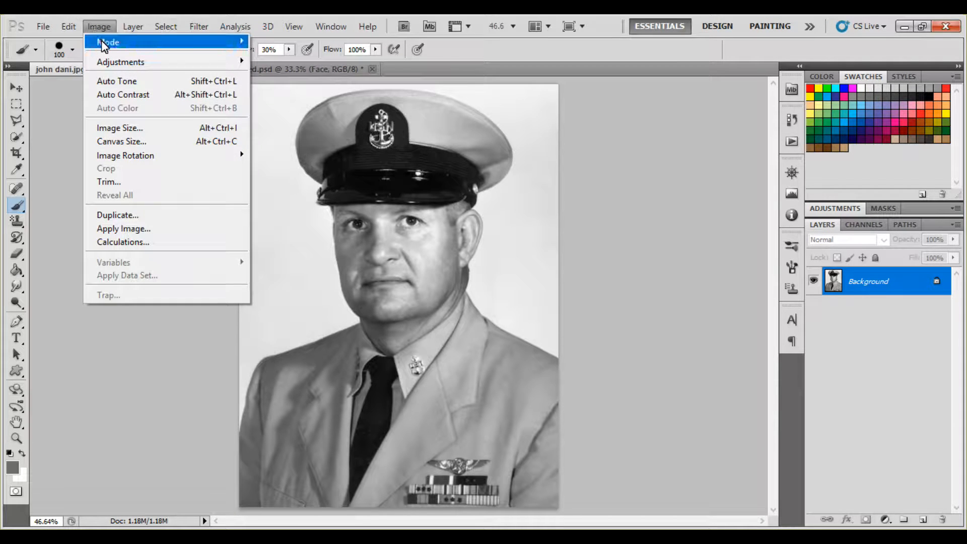
mouse_move(209, 42)
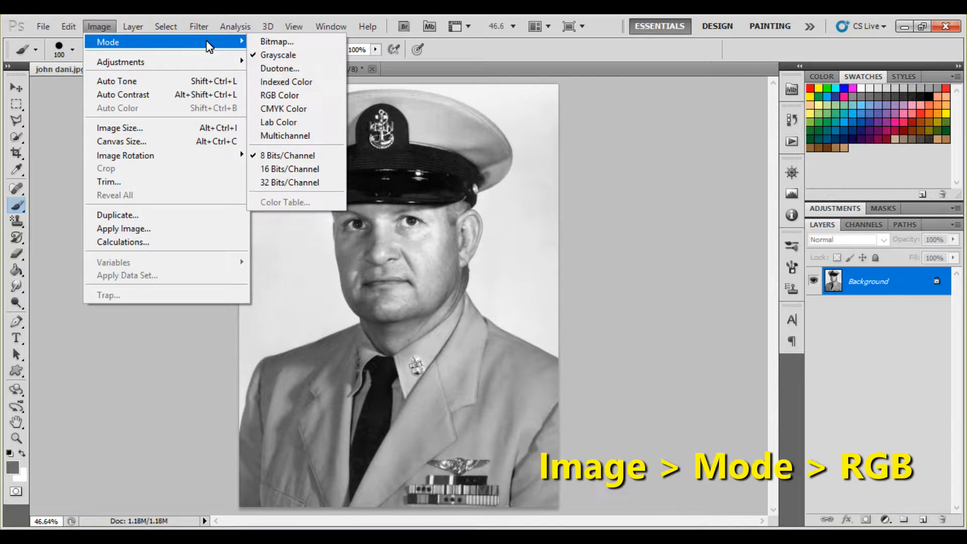
click(292, 97)
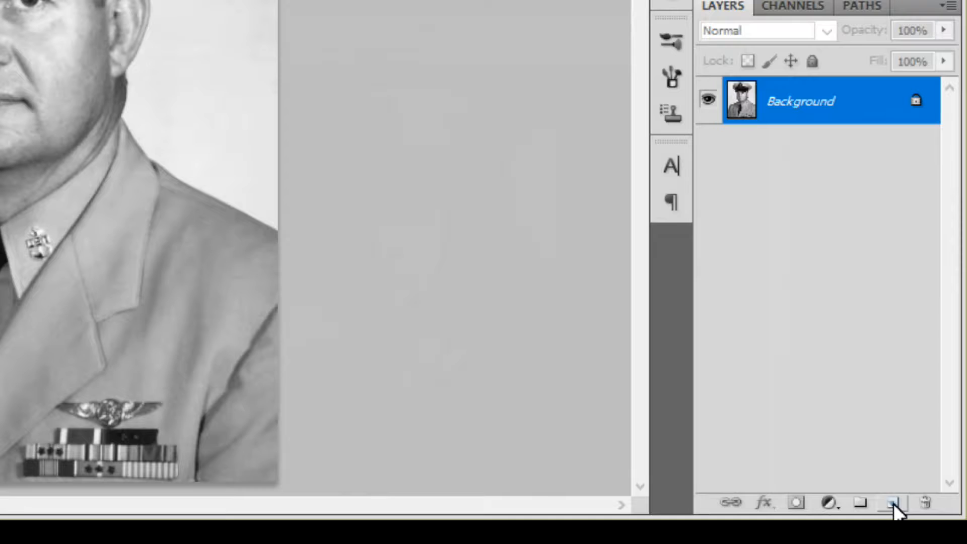
- Add a new empty layer above the Background and keep it as the active layer
click(895, 504)
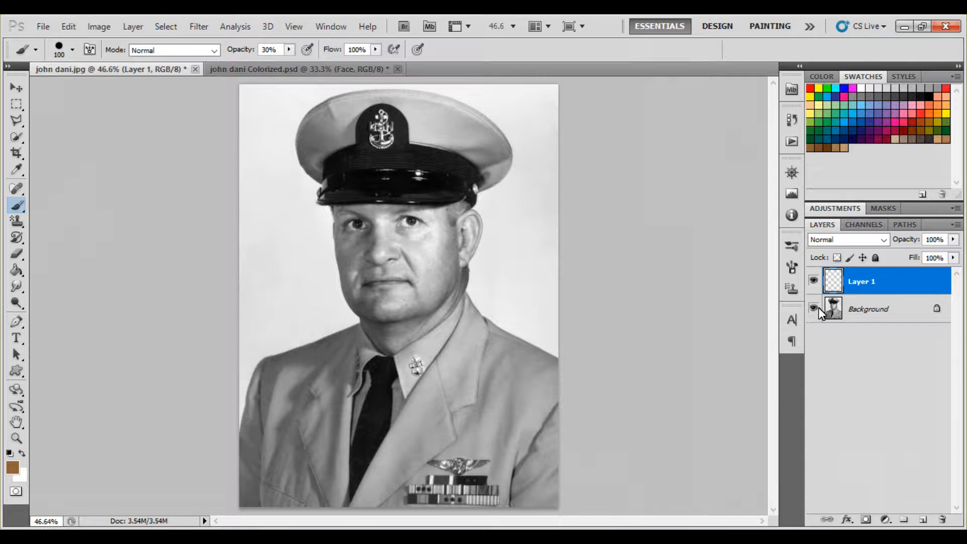
click(854, 311)
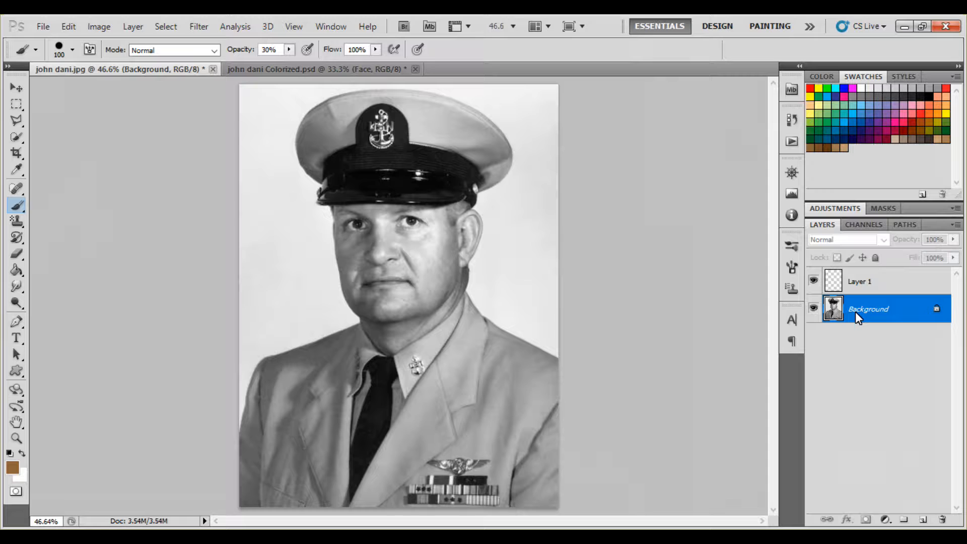
click(909, 283)
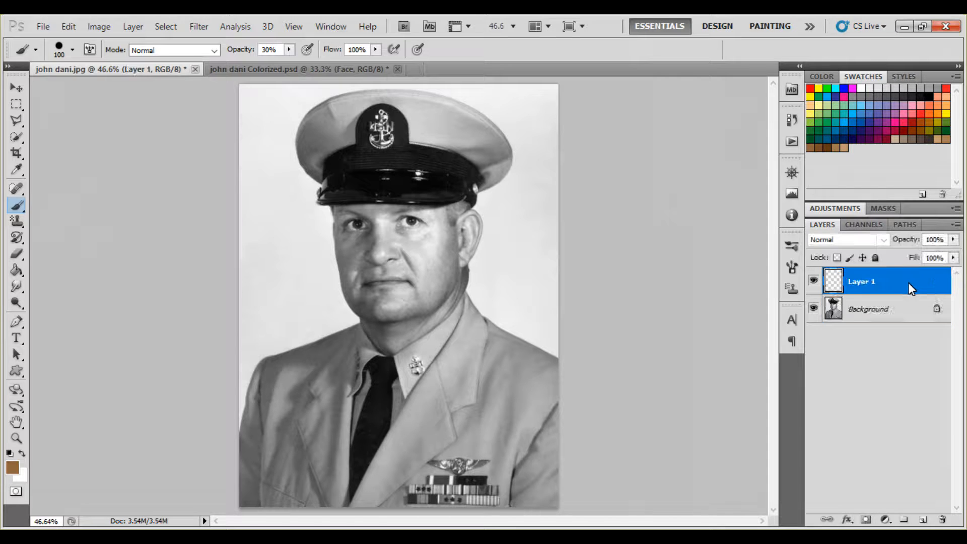
- Select both halves of the uniform jacket with the Quick Selection tool at brush size 50, sampling all layers
click(18, 139)
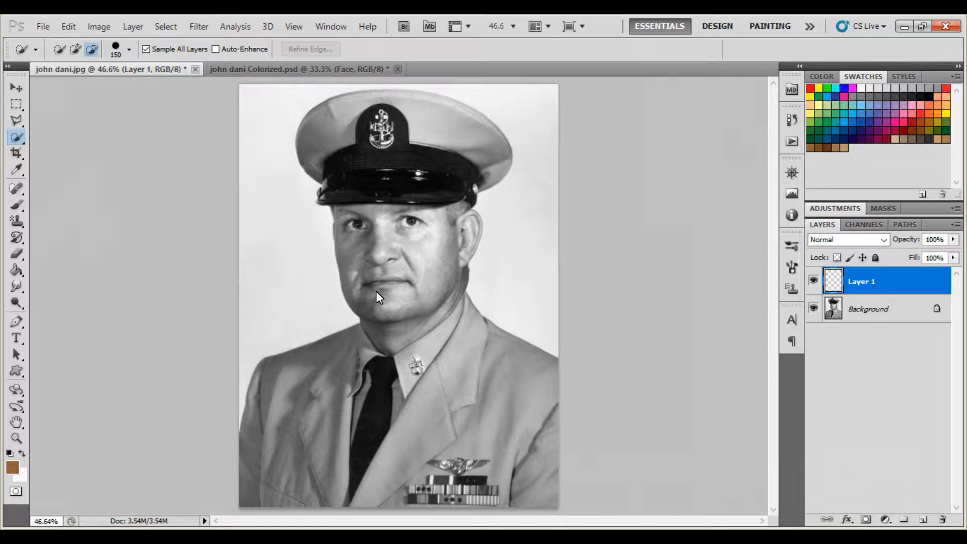
click(96, 49)
click(60, 50)
click(876, 305)
click(865, 283)
click(433, 411)
key([)
key([)
key([)
key([)
key([)
key([)
key([)
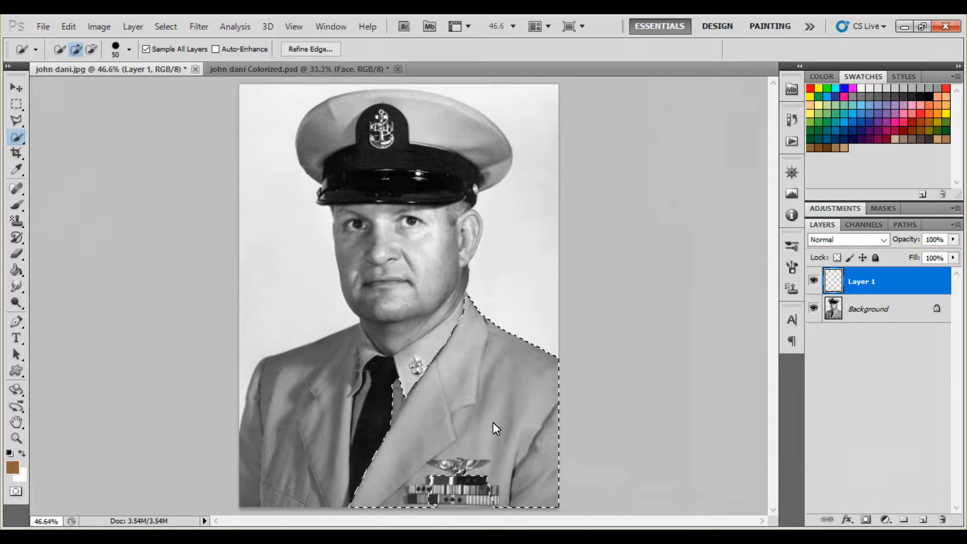
drag(309, 373, 307, 391)
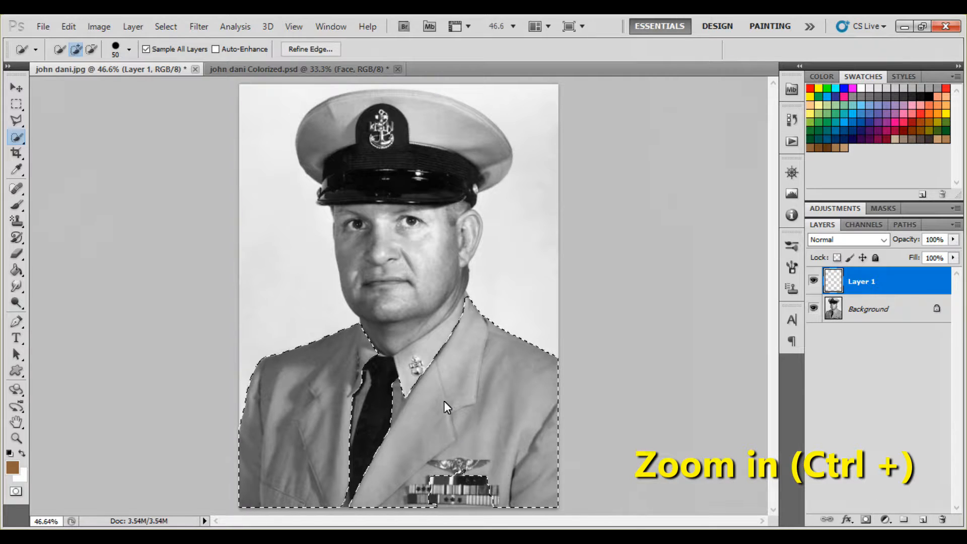
- Subtract the ribbon bars and the shirt collar area from the jacket selection
key(ctrl+plus)
key(ctrl+plus)
scroll(422, 358, down, 5)
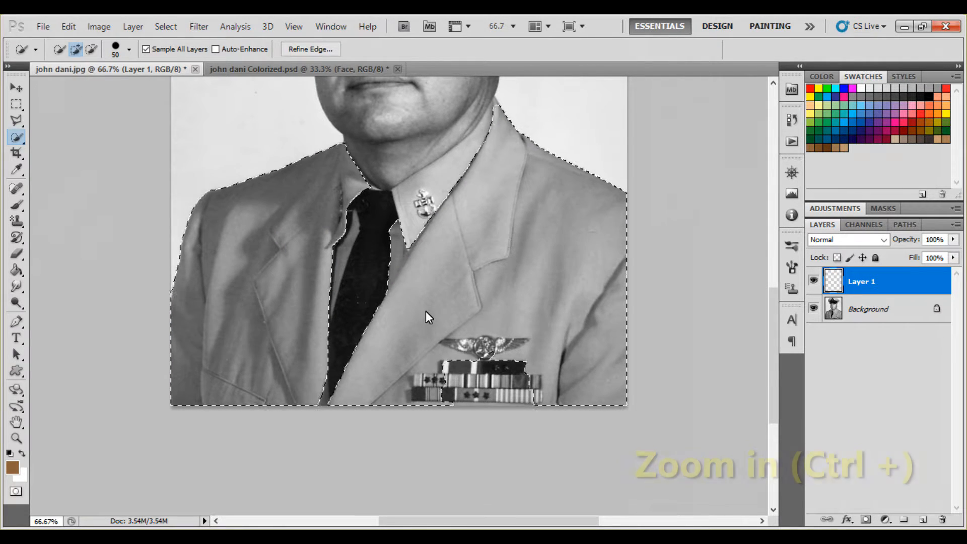
click(89, 50)
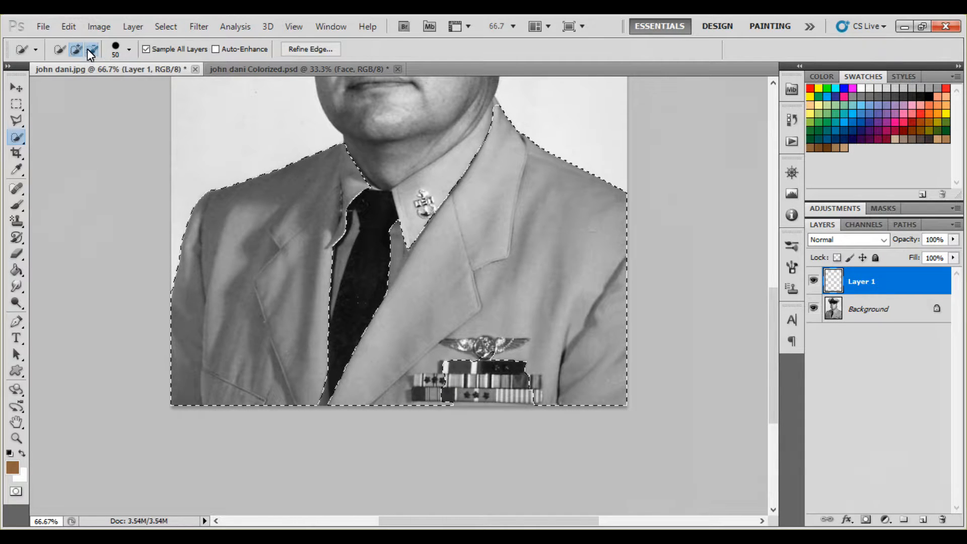
mouse_move(433, 386)
mouse_down()
mouse_move(533, 385)
mouse_move(486, 389)
mouse_up()
mouse_move(360, 201)
mouse_down()
mouse_move(366, 216)
mouse_move(351, 161)
mouse_move(398, 244)
mouse_move(391, 237)
mouse_move(372, 269)
mouse_up()
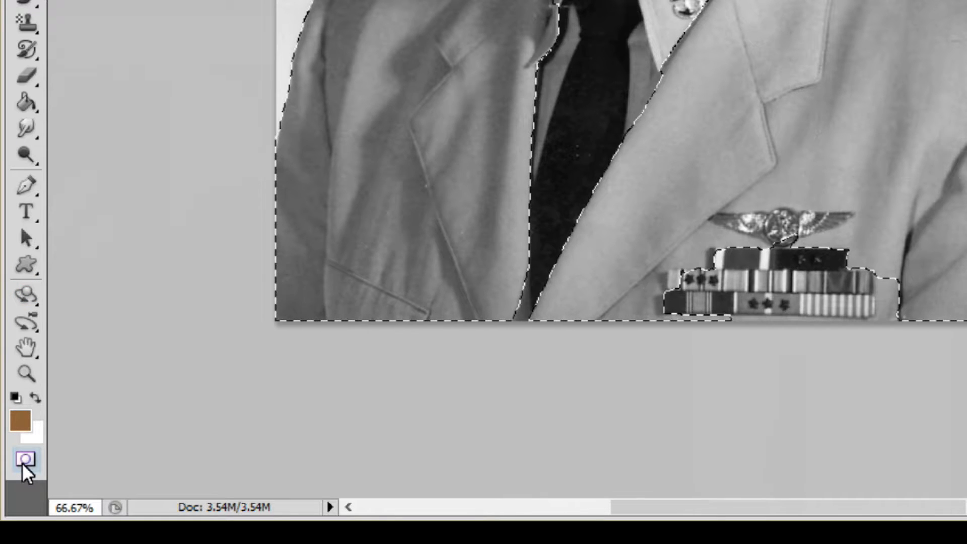
- Display the jacket selection as a Quick Mask, with a red 50% overlay indicating Selected Areas
click(22, 462)
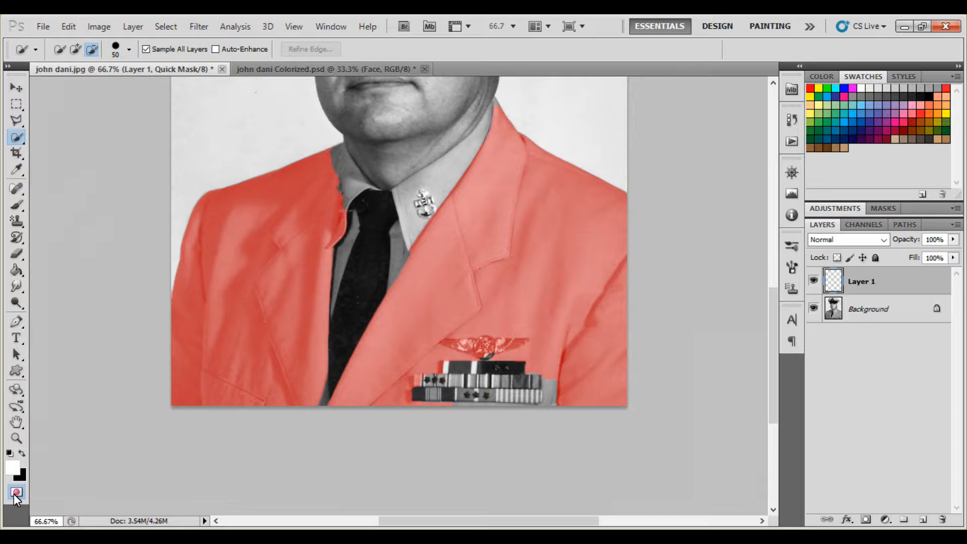
double_click(16, 493)
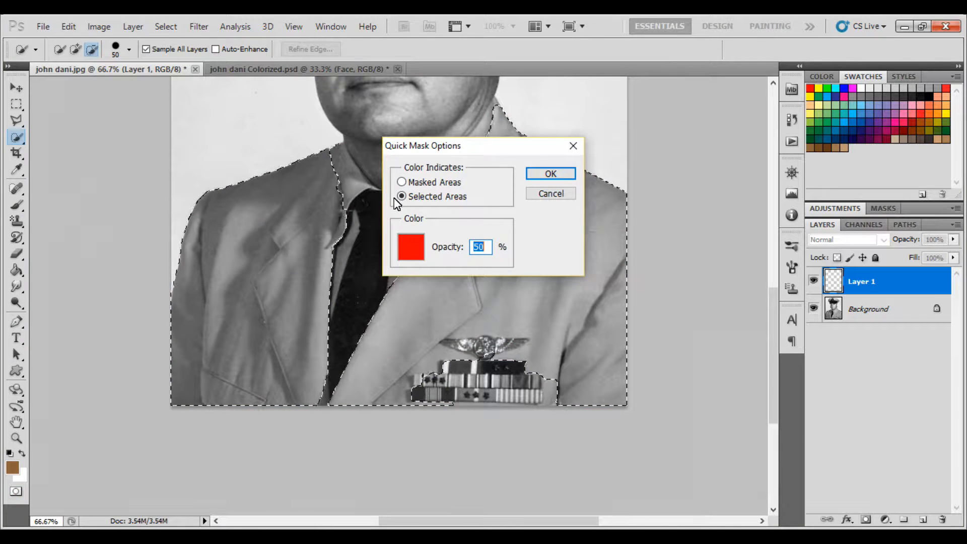
click(548, 175)
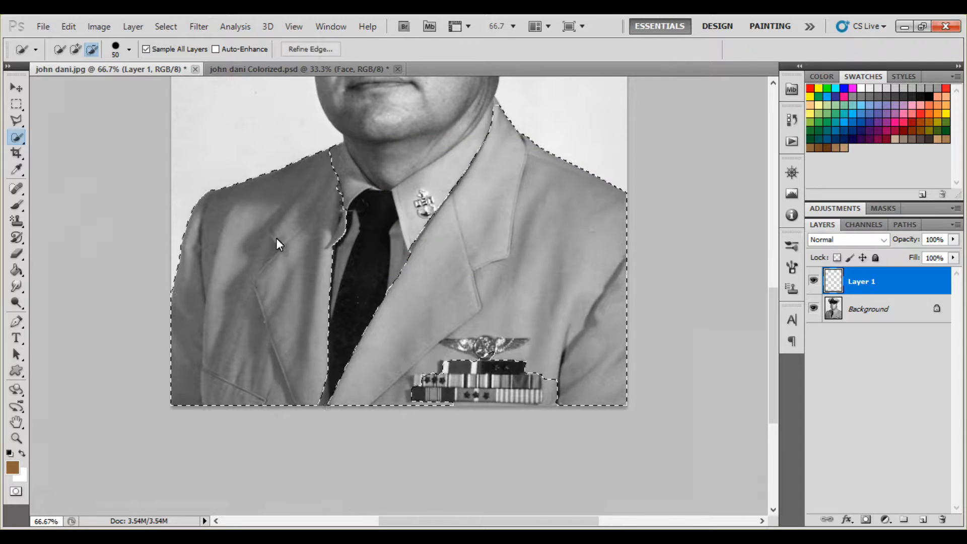
click(16, 497)
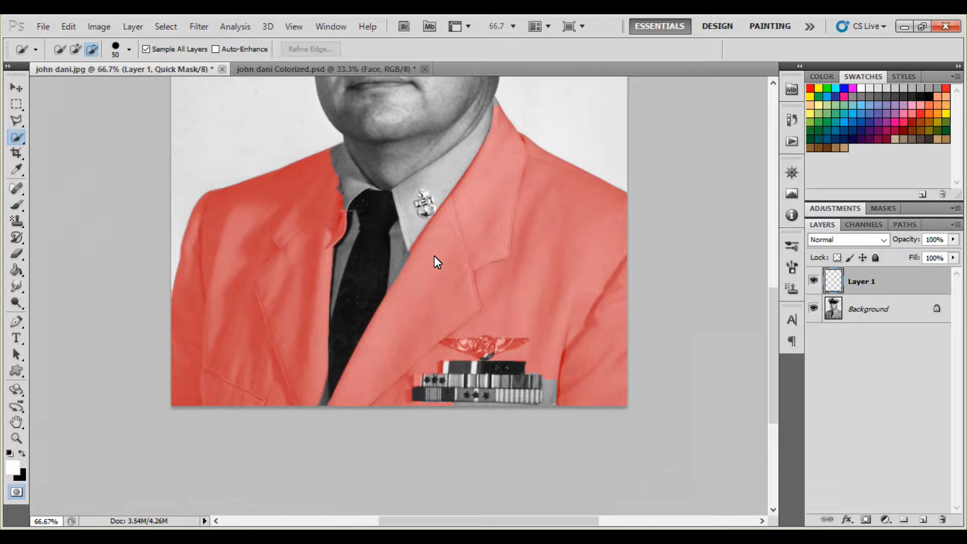
- Set the Brush opacity to 100% and paint the missing jacket area beside the ribbon bars into the mask with black
key(b)
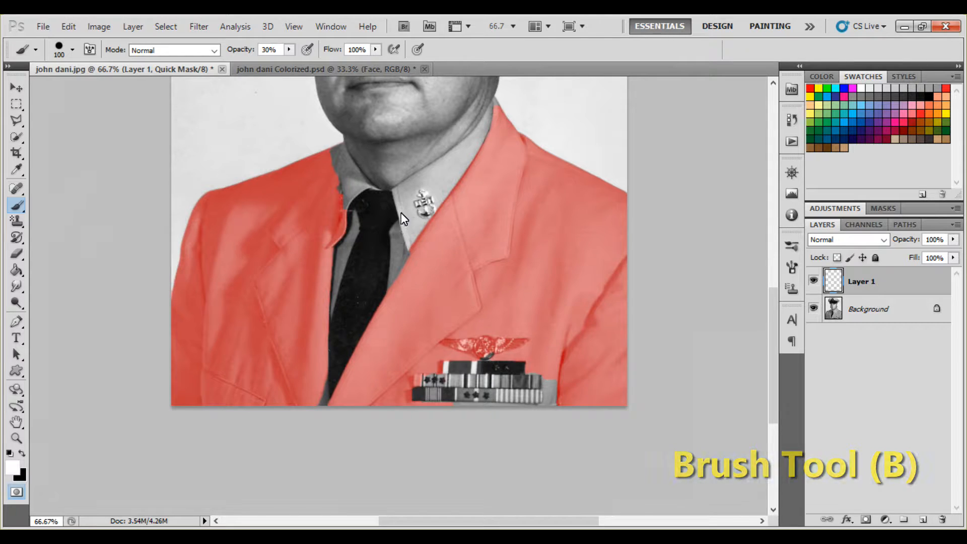
drag(438, 201, 498, 260)
key(ctrl+z)
click(290, 51)
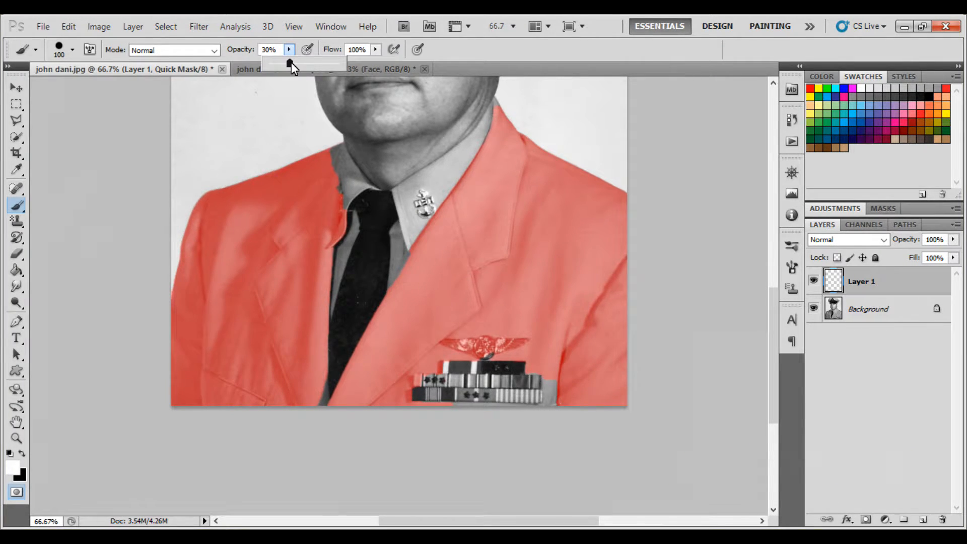
drag(287, 63, 378, 68)
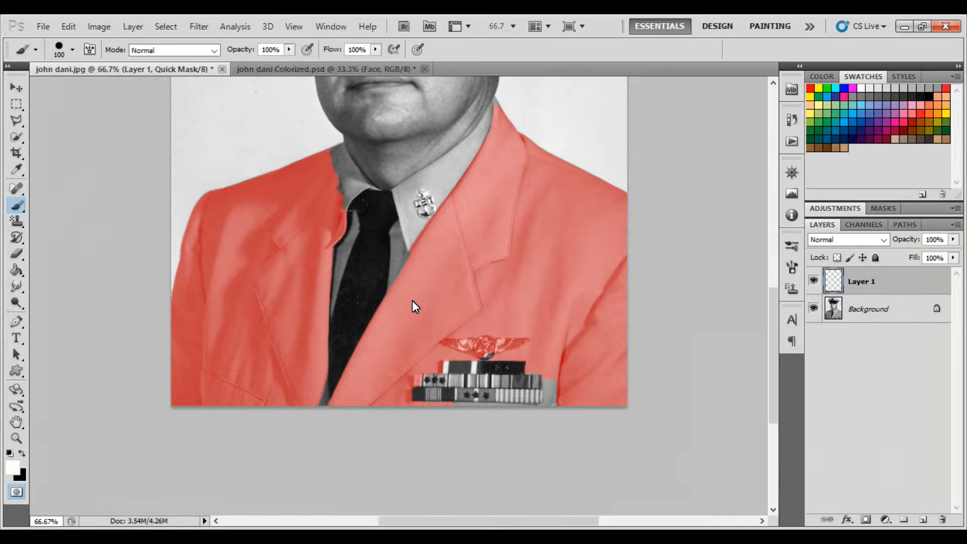
key(ctrl+z)
key(x)
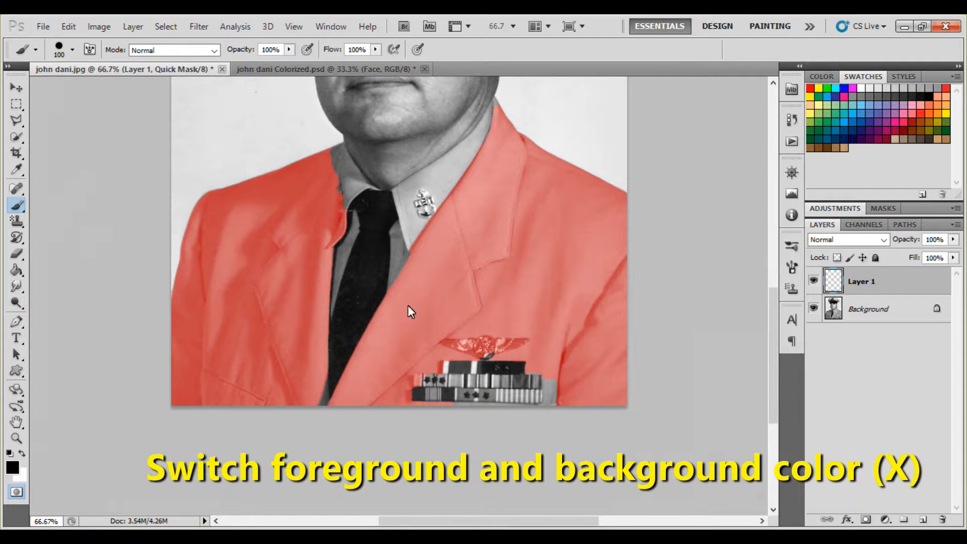
mouse_move(567, 367)
mouse_down()
mouse_move(569, 404)
mouse_move(567, 378)
mouse_up()
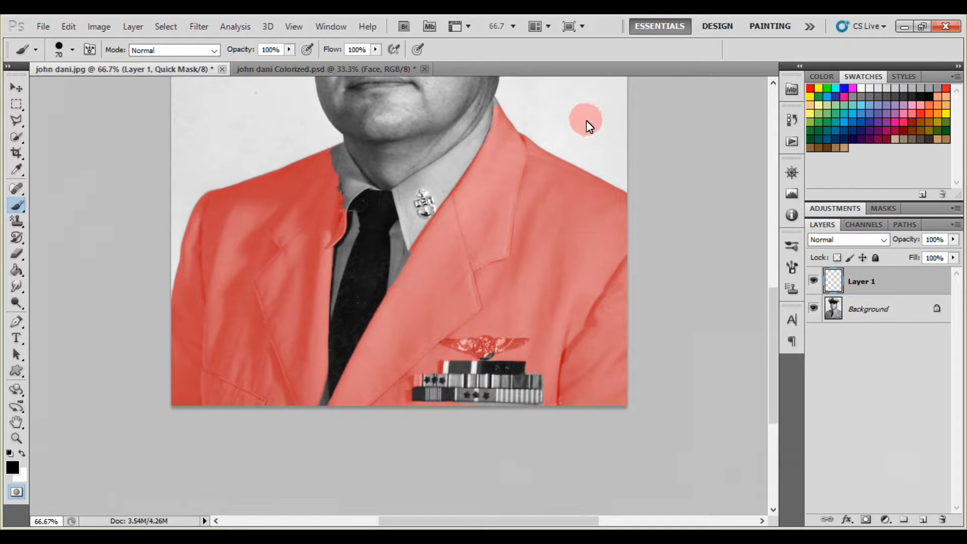
shift+click(488, 119)
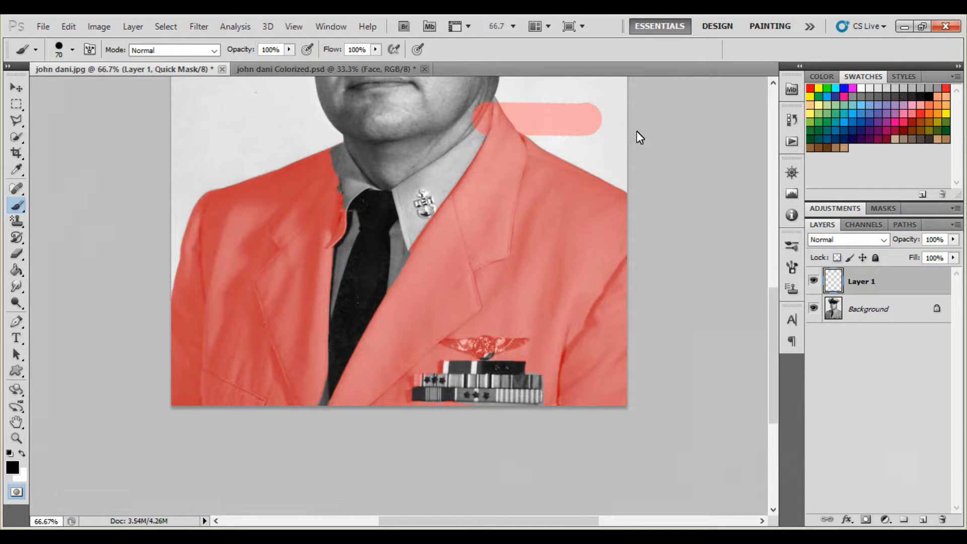
key(ctrl+alt+z)
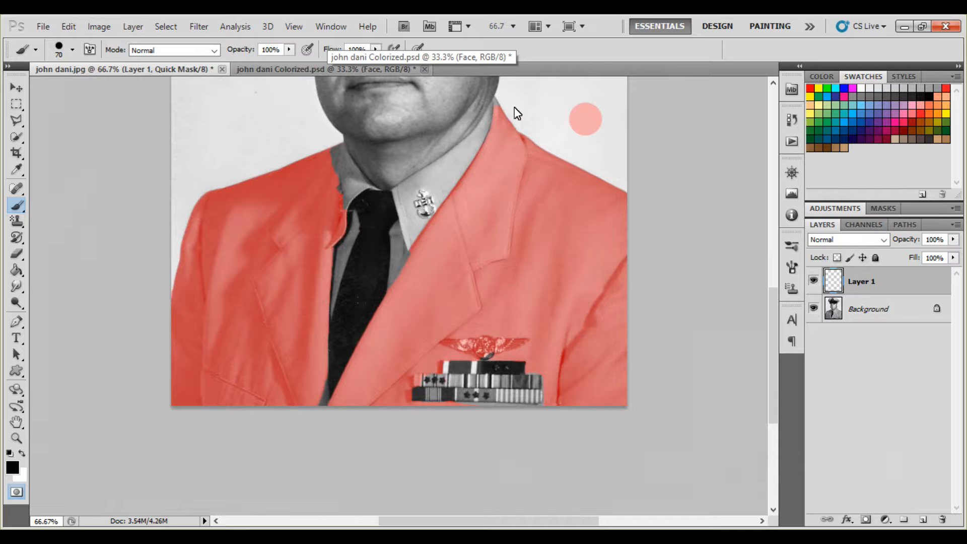
key(ctrl+alt+z)
- Clean the mask overlap off the shirt collar with white and fill the missing lapel edge with black at brush size 35
key(x)
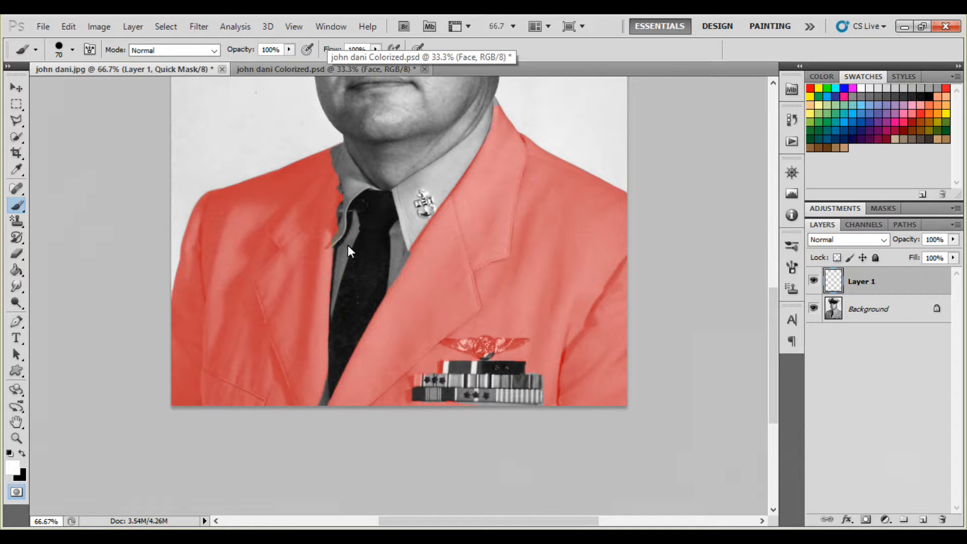
key(ctrl+plus)
key(ctrl+plus)
key(ctrl+plus)
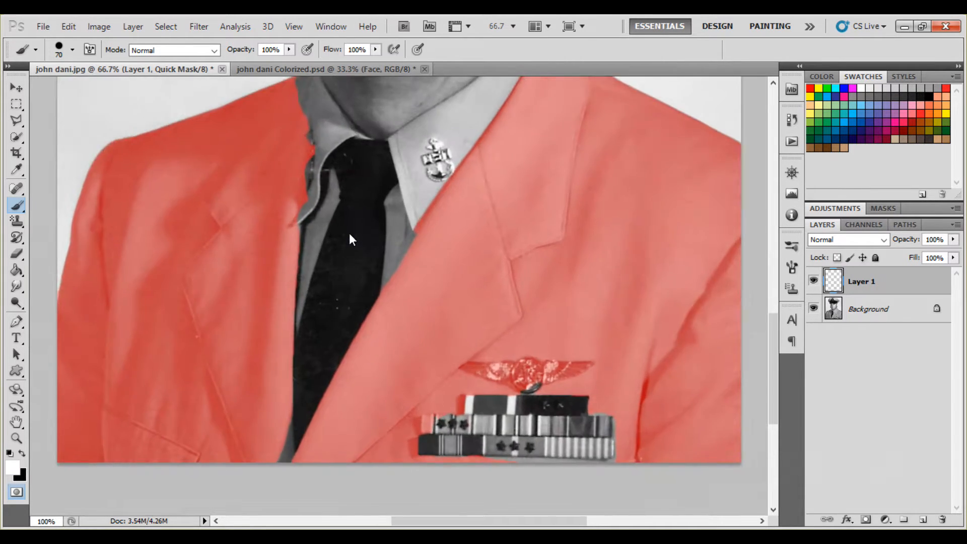
scroll(197, 249, up, 3)
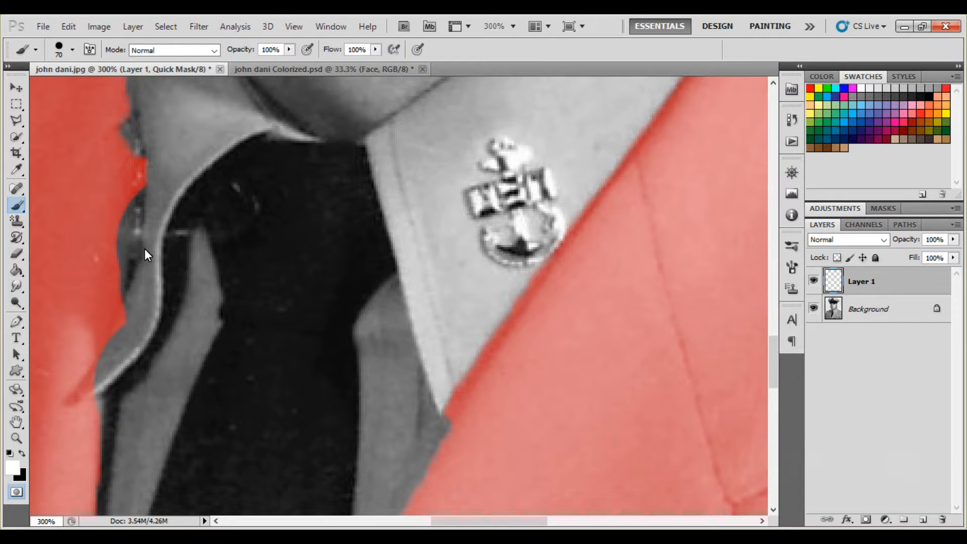
key(x)
key(bracketleft)
key(bracketleft)
key(bracketleft)
key(bracketleft)
key(bracketleft)
mouse_move(117, 230)
mouse_down()
mouse_move(95, 260)
mouse_move(106, 191)
mouse_move(92, 297)
mouse_up()
drag(104, 149, 101, 129)
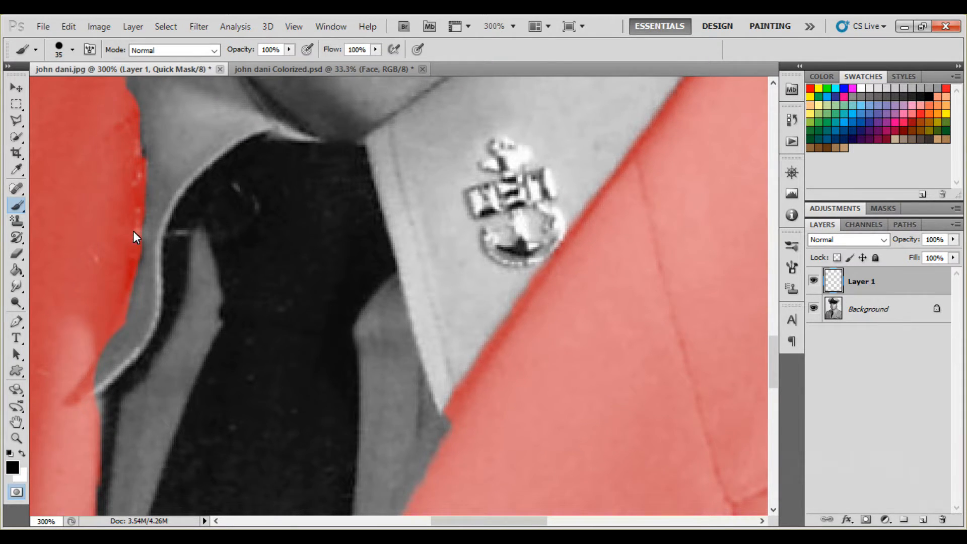
- Extend the mask along the jacket's shoulder and lapel up to the neck, using a smaller brush for the fine edges
mouse_move(133, 229)
mouse_down()
mouse_move(294, 437)
mouse_move(366, 500)
mouse_up()
mouse_move(360, 322)
mouse_down()
mouse_move(415, 253)
mouse_move(380, 302)
mouse_move(388, 277)
mouse_up()
key(bracketleft)
key(bracketleft)
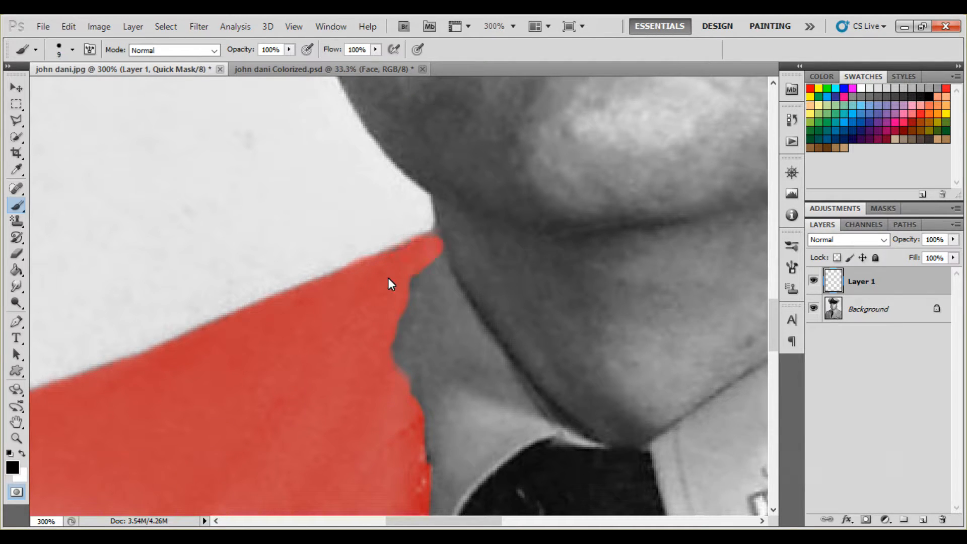
drag(388, 478, 361, 96)
key(x)
key(bracketleft)
key(bracketleft)
key(bracketleft)
- Remove the winged badge above the ribbon bars from the mask with white and turn the mask back into a selection
key(ctrl+0)
key(x)
key(bracketright)
key(bracketright)
key(bracketright)
key(bracketright)
key(bracketright)
key(bracketright)
key(bracketright)
key(bracketright)
key(bracketright)
key(bracketright)
key(x)
drag(481, 465, 437, 464)
key(x)
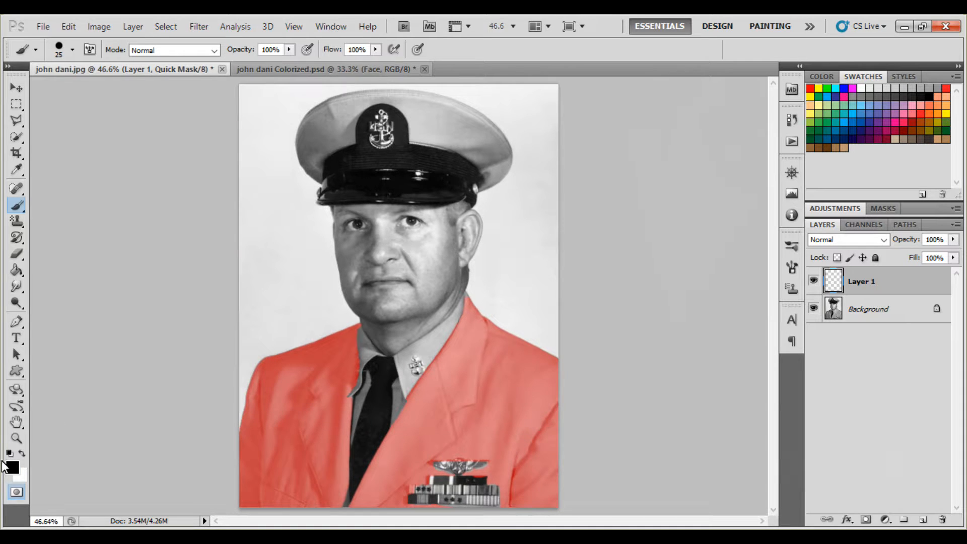
click(12, 495)
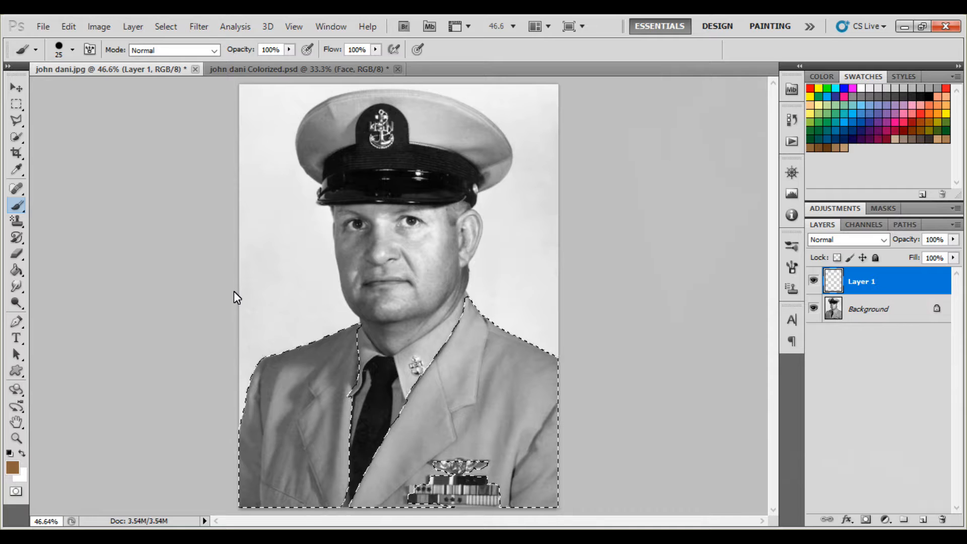
- Paint the selected jacket dark blue on Layer 1 using a swatch color and brush size 250
click(854, 132)
key(bracketright)
key(bracketright)
key(bracketright)
key(bracketright)
key(bracketright)
key(bracketright)
key(bracketright)
key(bracketright)
key(bracketright)
key(bracketright)
key(bracketright)
key(bracketright)
key(bracketright)
mouse_move(547, 345)
mouse_down()
mouse_move(346, 375)
mouse_move(253, 368)
mouse_move(404, 394)
mouse_move(444, 434)
mouse_move(454, 502)
mouse_move(493, 504)
mouse_up()
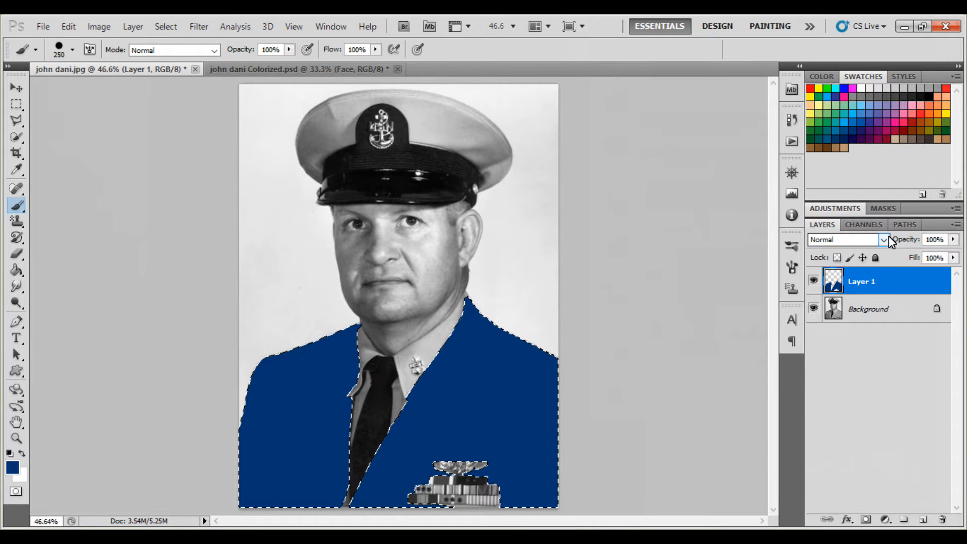
- Try the Color blend mode on the blue jacket layer and switch it to Color Burn
click(799, 194)
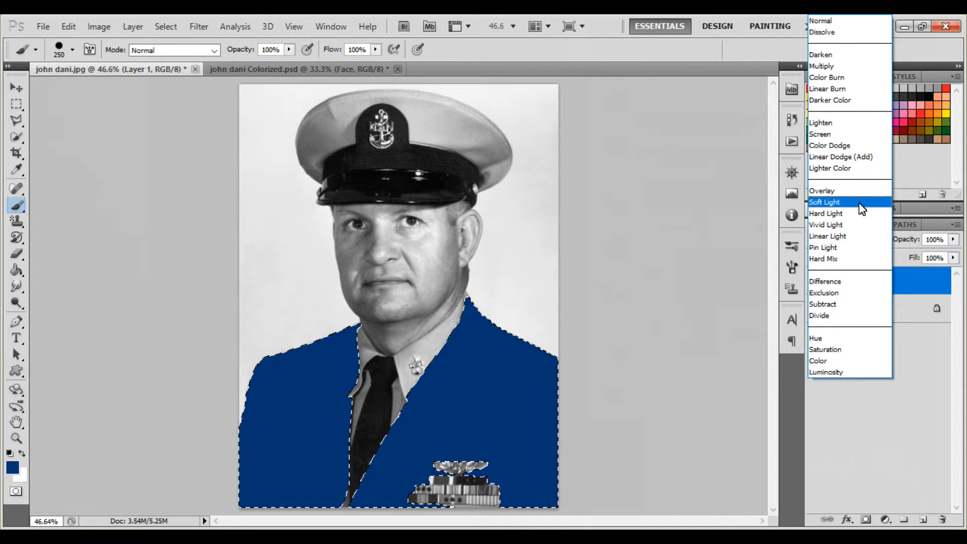
click(843, 360)
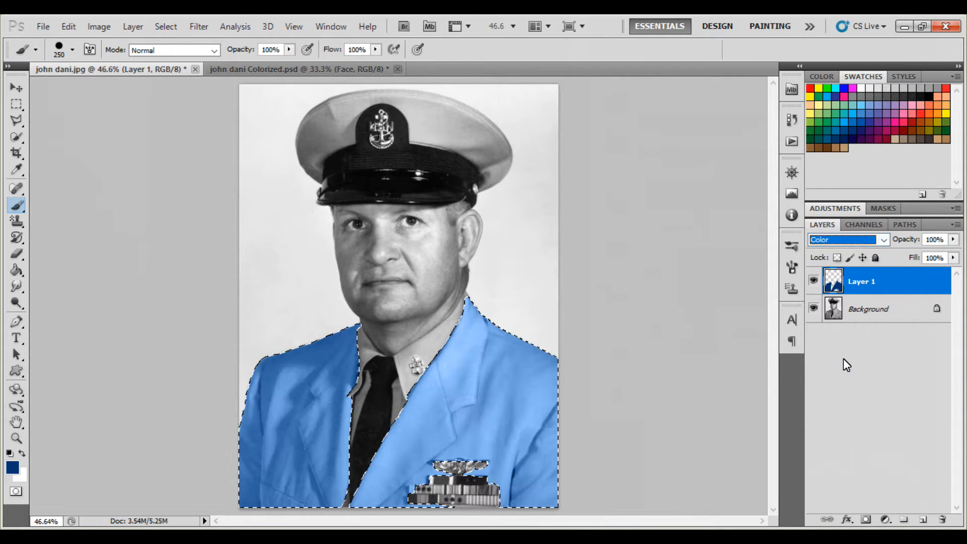
click(881, 238)
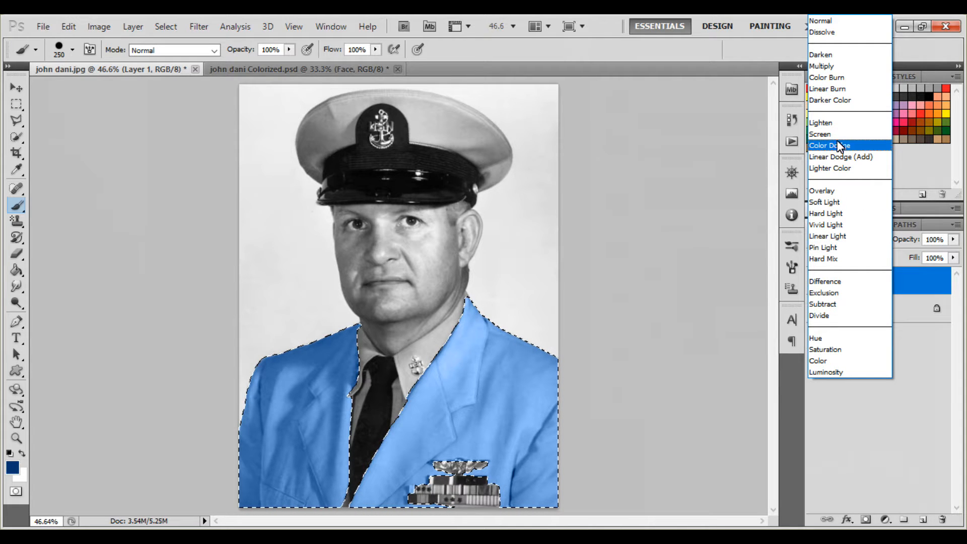
click(839, 79)
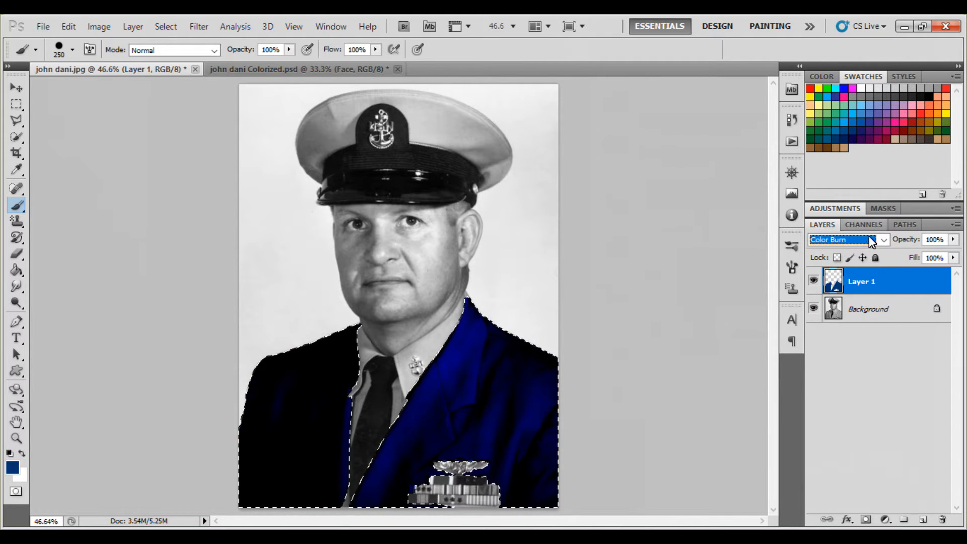
- Try Linear Burn on the blue jacket layer, and settle on the Linear Light blend mode
click(879, 239)
click(828, 88)
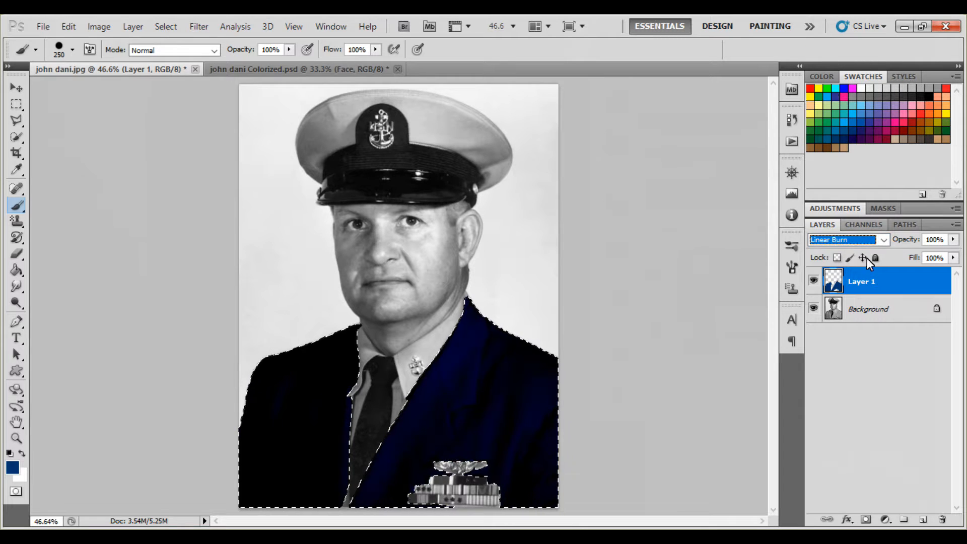
click(881, 238)
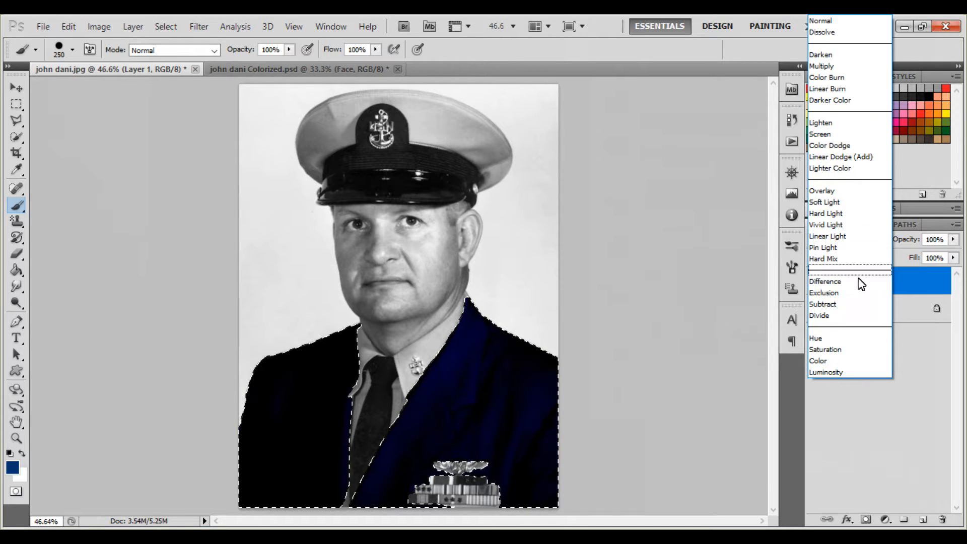
click(850, 235)
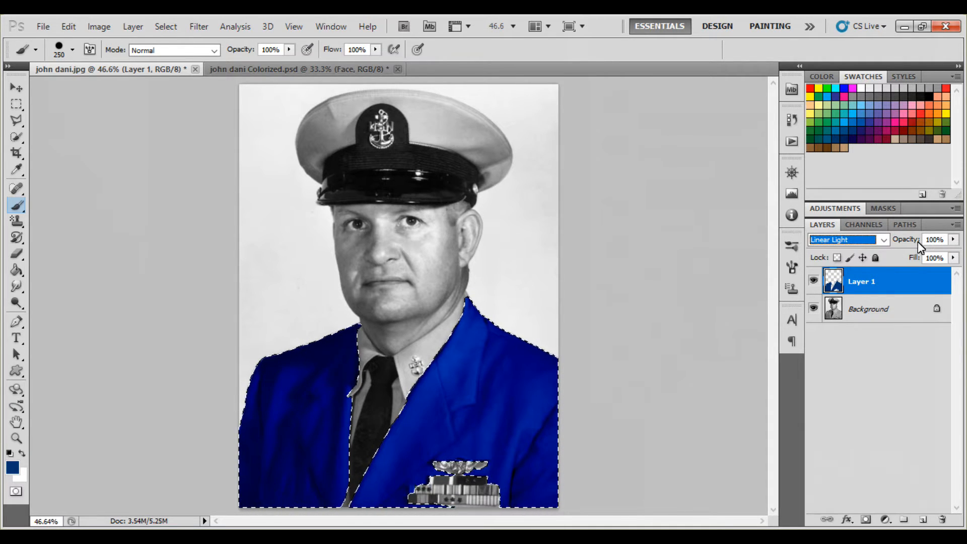
- Lower the blue jacket layer's opacity to 83% and keep Layer 1 active
click(953, 239)
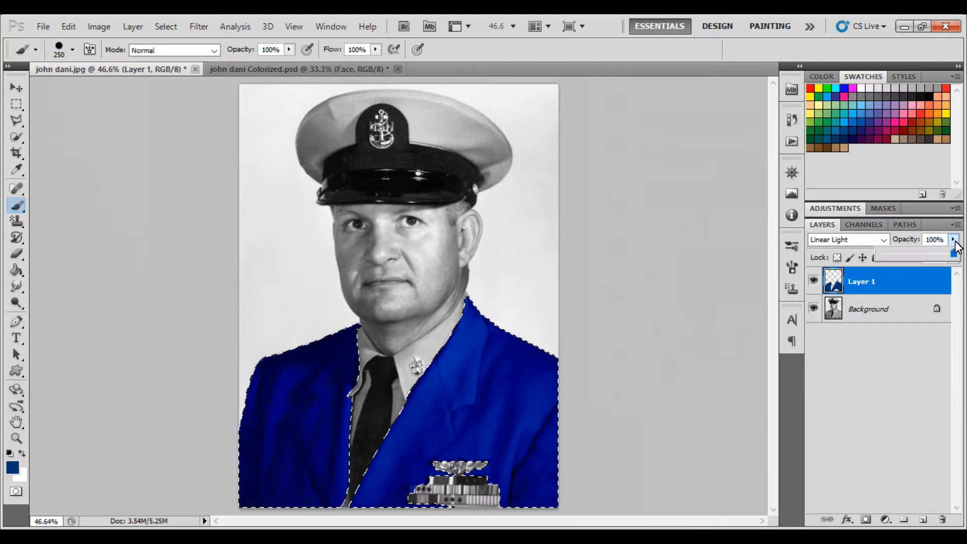
mouse_move(952, 255)
mouse_down()
mouse_move(923, 255)
mouse_move(952, 258)
mouse_up()
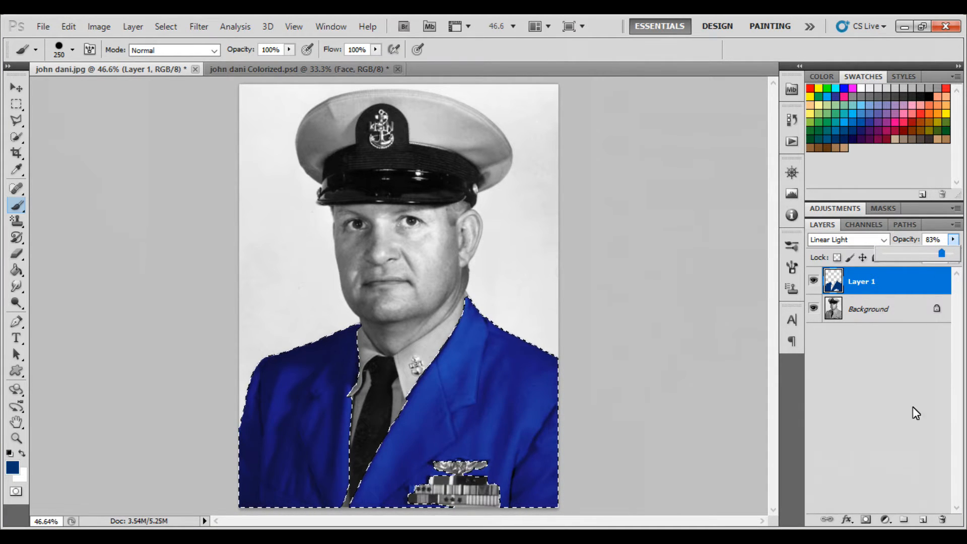
click(911, 408)
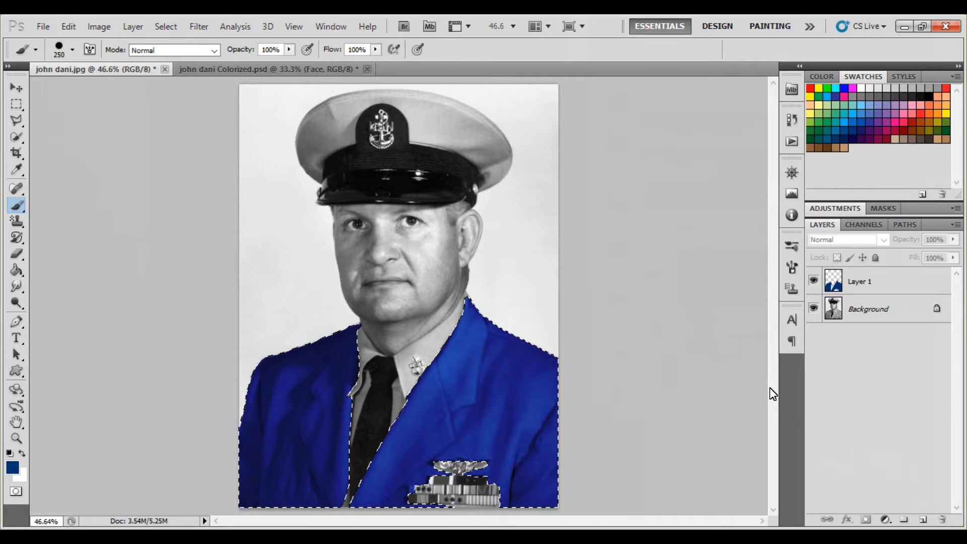
click(875, 284)
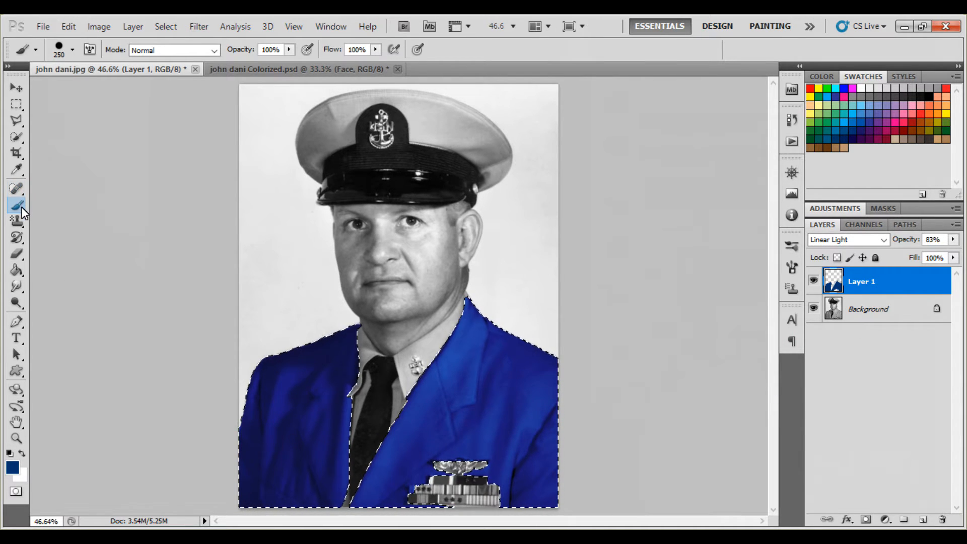
- Choose a purple swatch, try a stroke over the jacket's shoulder beside the wide lapel, and undo it
click(879, 123)
mouse_move(524, 398)
mouse_down()
mouse_move(540, 321)
mouse_move(529, 339)
mouse_move(527, 395)
mouse_move(520, 389)
mouse_move(540, 335)
mouse_up()
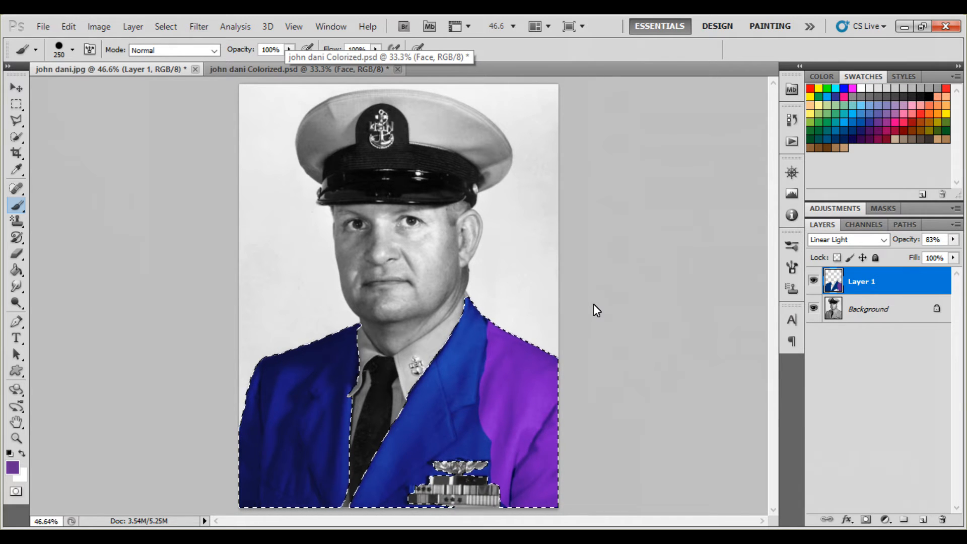
key(ctrl+z)
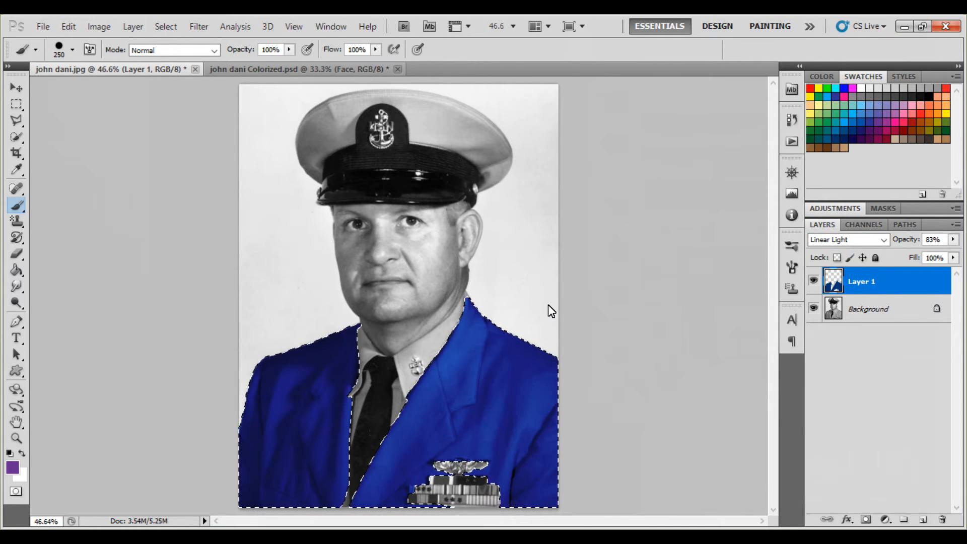
- Try purple on the jacket's shoulder at 53% brush opacity and undo the last stroke
click(289, 50)
click(256, 62)
click(509, 383)
drag(516, 359, 542, 384)
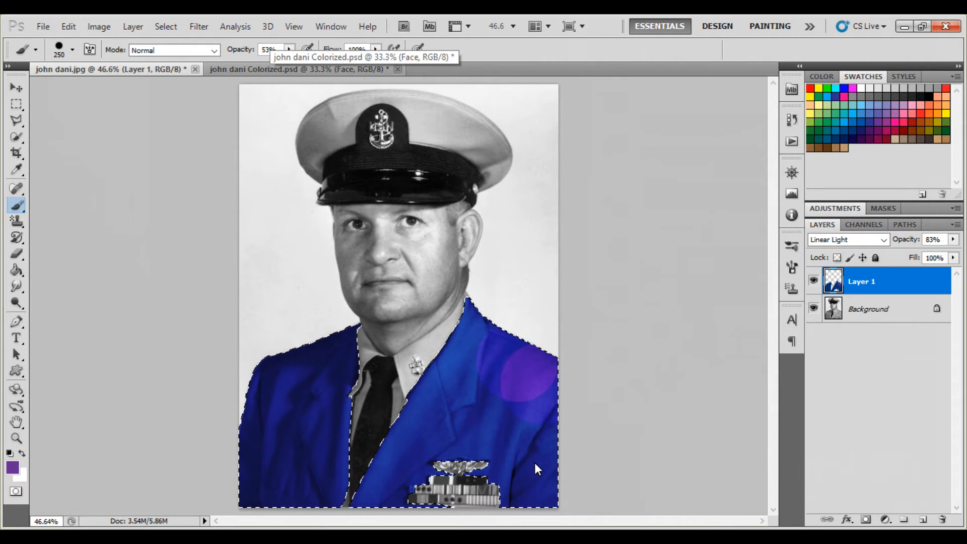
key(ctrl+z)
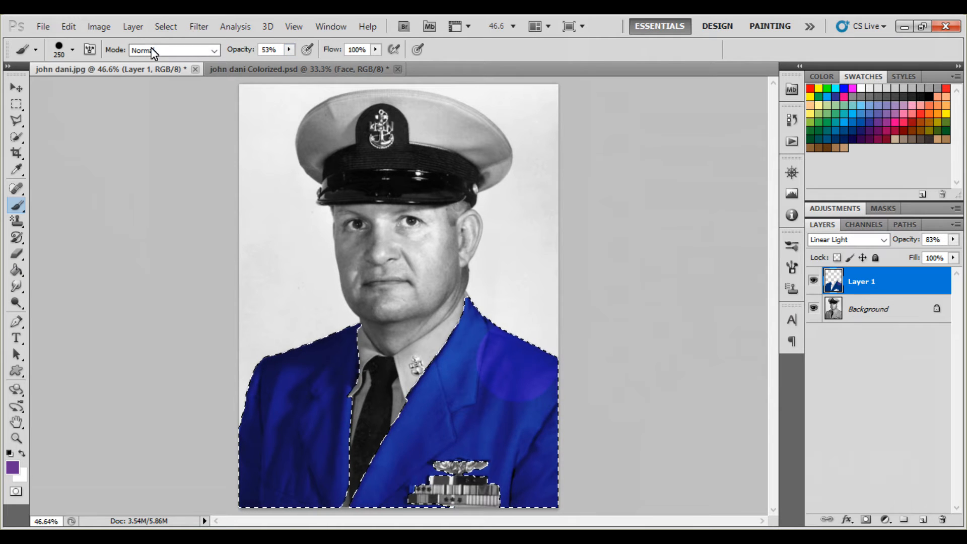
- Switch to a soft round brush with a size of 250 px and 0% hardness
click(65, 50)
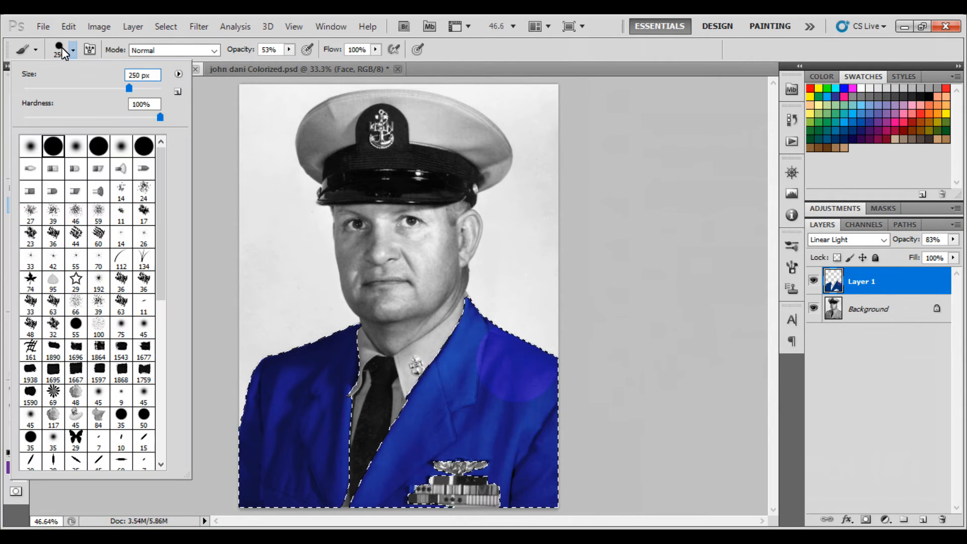
click(32, 149)
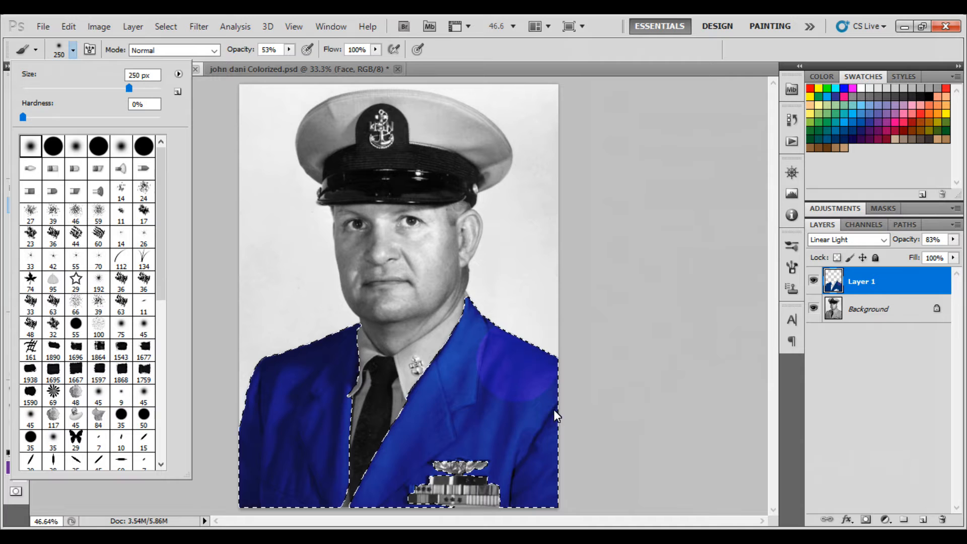
- Try soft purple dabs on the jacket's shoulder and lapel, and undo all the purple paint
click(532, 385)
click(504, 337)
click(452, 349)
click(401, 446)
click(457, 365)
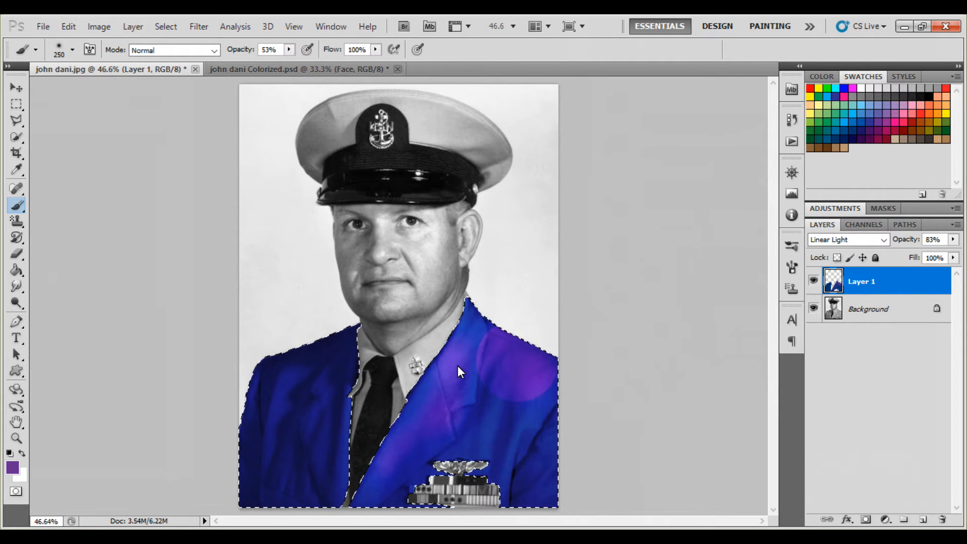
key(ctrl+alt+z)
key(ctrl+alt+z)
key(ctrl+alt+z)
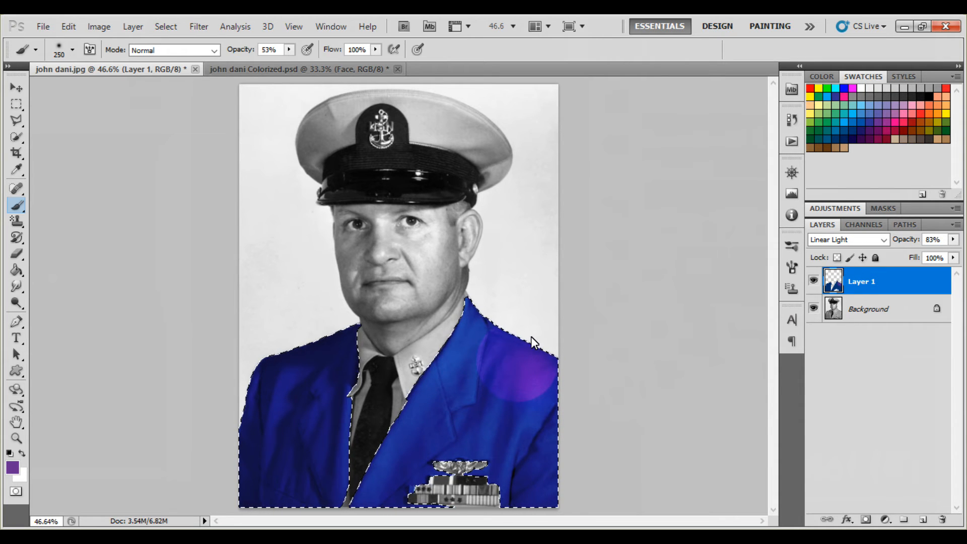
key(ctrl+alt+z)
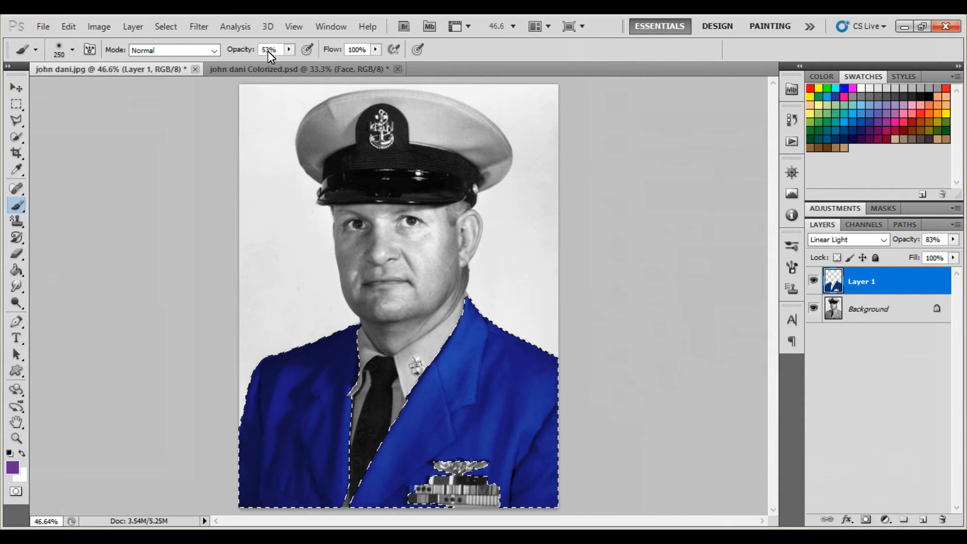
- Paint the wide lapel above the ribbon bars purple from collar to hem at 40% brush opacity
drag(234, 51, 228, 50)
drag(467, 328, 460, 344)
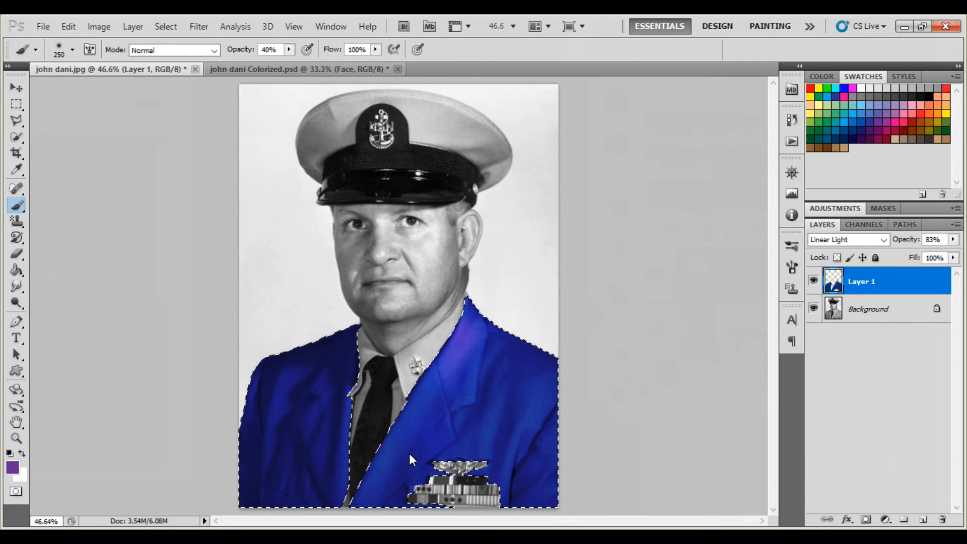
mouse_move(476, 319)
mouse_down()
mouse_move(473, 387)
mouse_move(373, 504)
mouse_up()
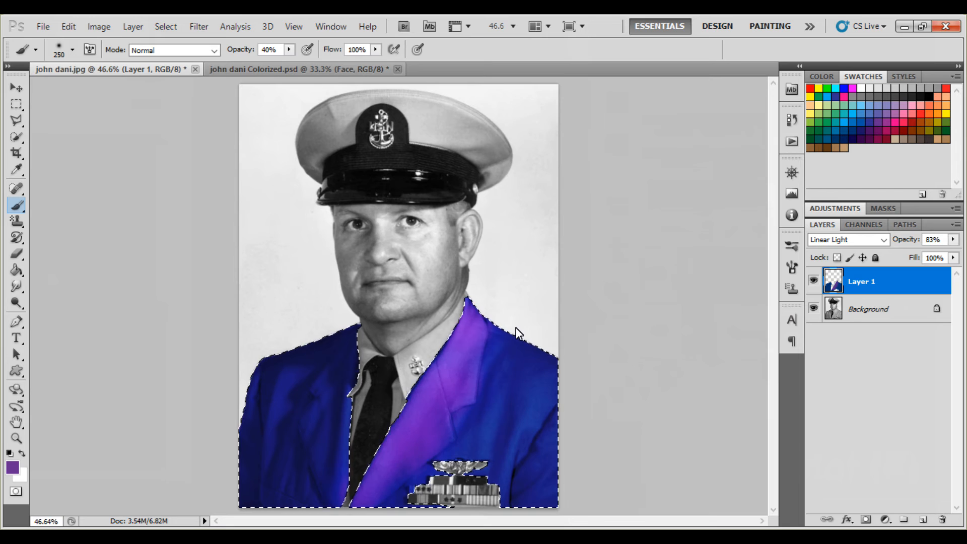
- Deselect the jacket and compare the image with Layer 1 hidden and shown
key(ctrl+d)
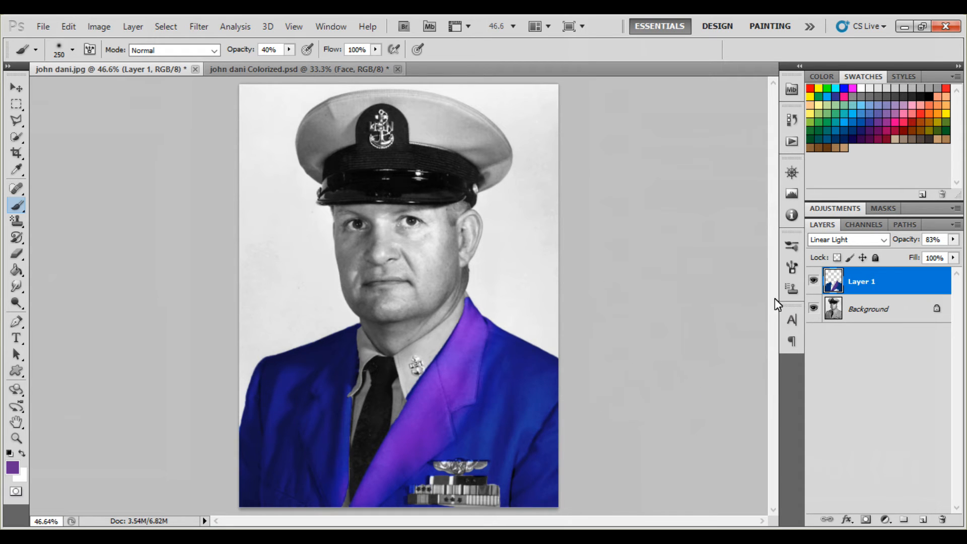
click(811, 280)
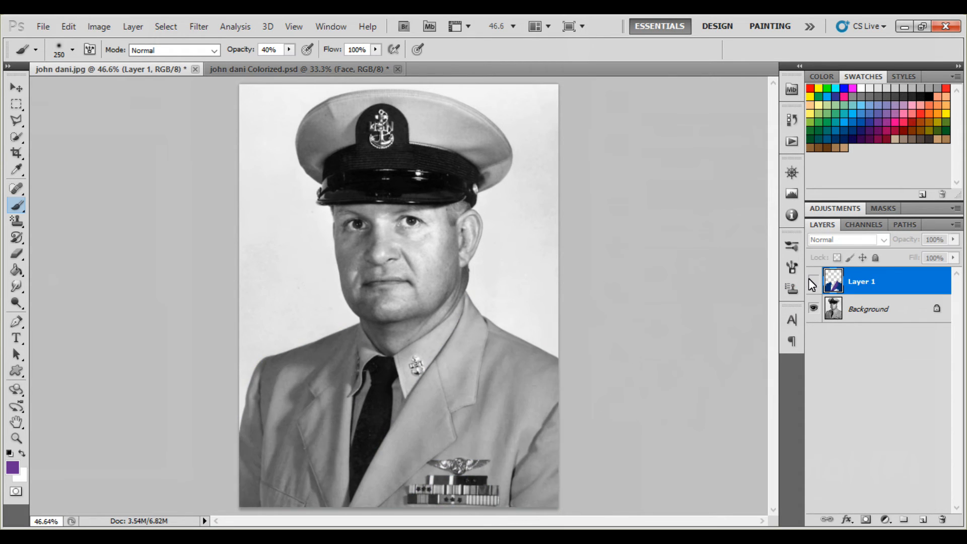
click(809, 280)
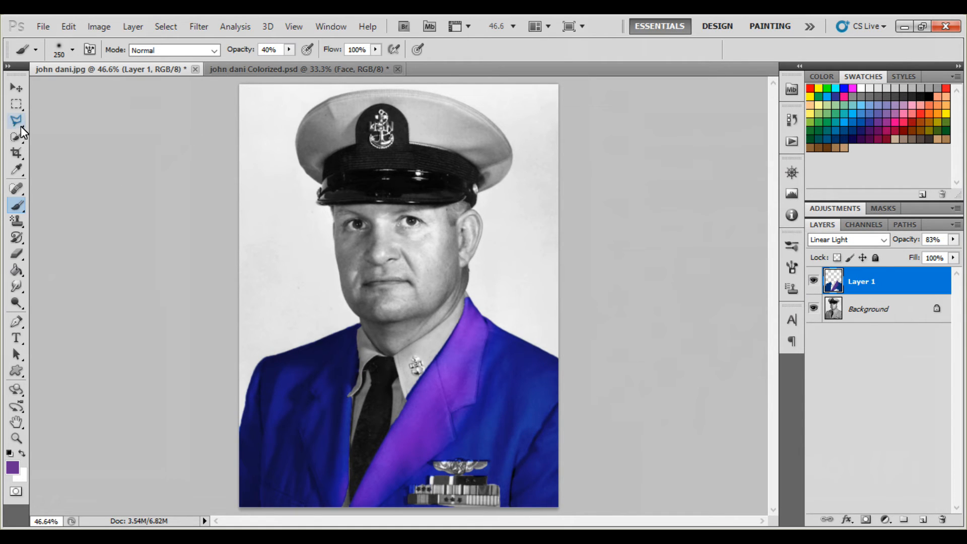
- Add a new layer, select the face and neck, and paint them light brown at 100% brush opacity
click(923, 519)
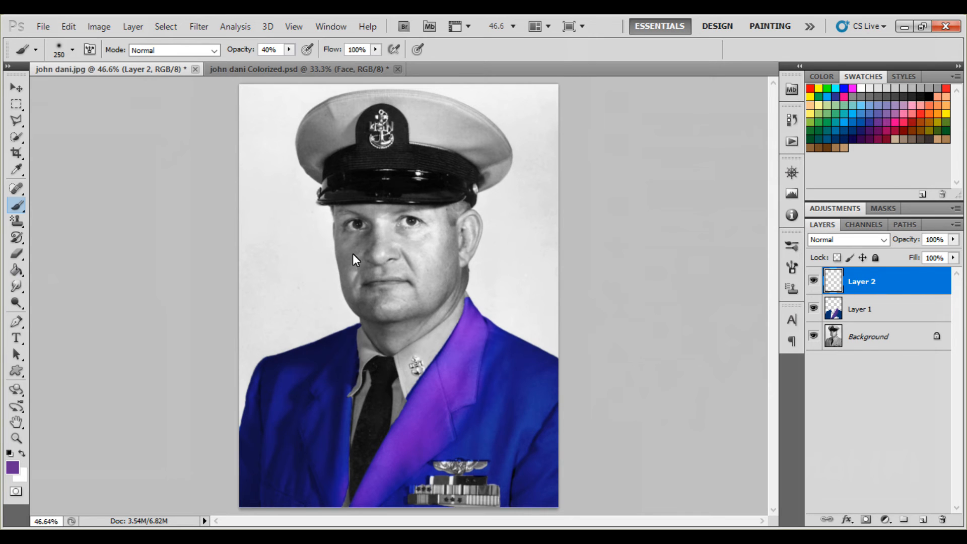
click(16, 137)
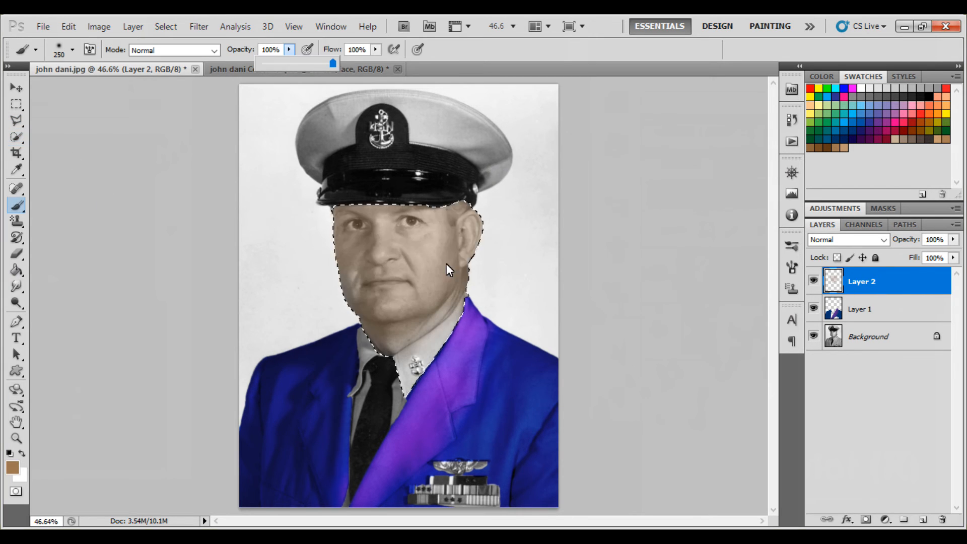
mouse_move(447, 267)
mouse_down()
mouse_move(466, 227)
mouse_move(444, 278)
mouse_move(396, 316)
mouse_move(322, 264)
mouse_up()
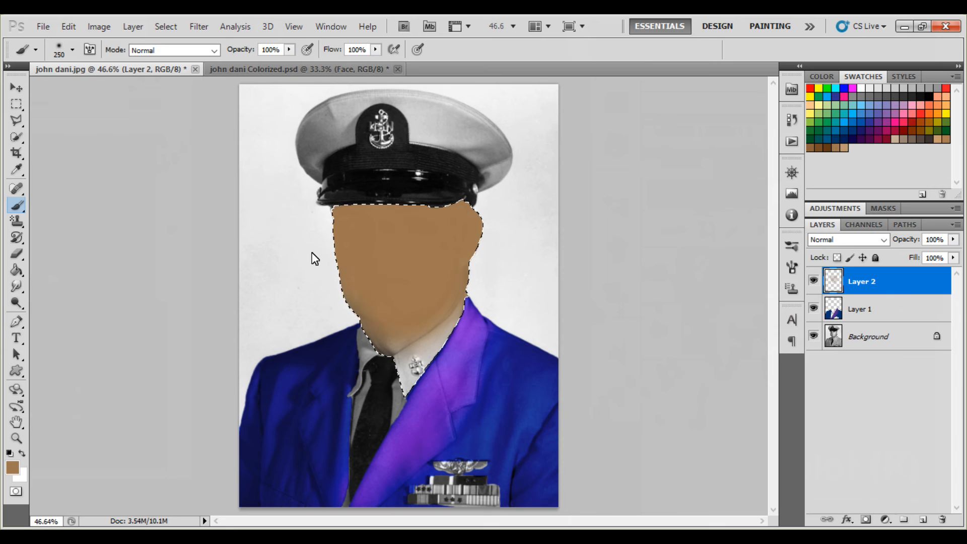
- Set the brown face layer's blend mode to Color and clear the selection
click(884, 239)
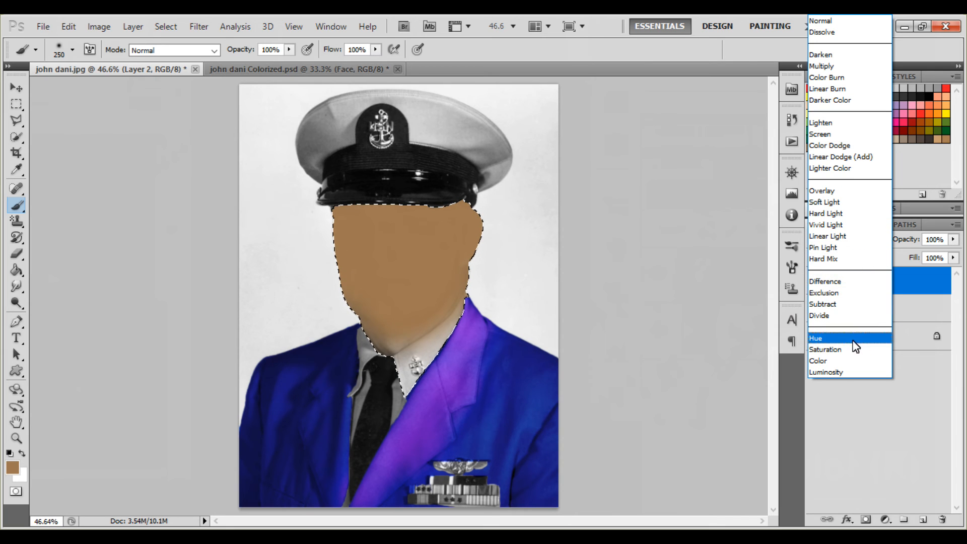
click(835, 361)
key(ctrl+d)
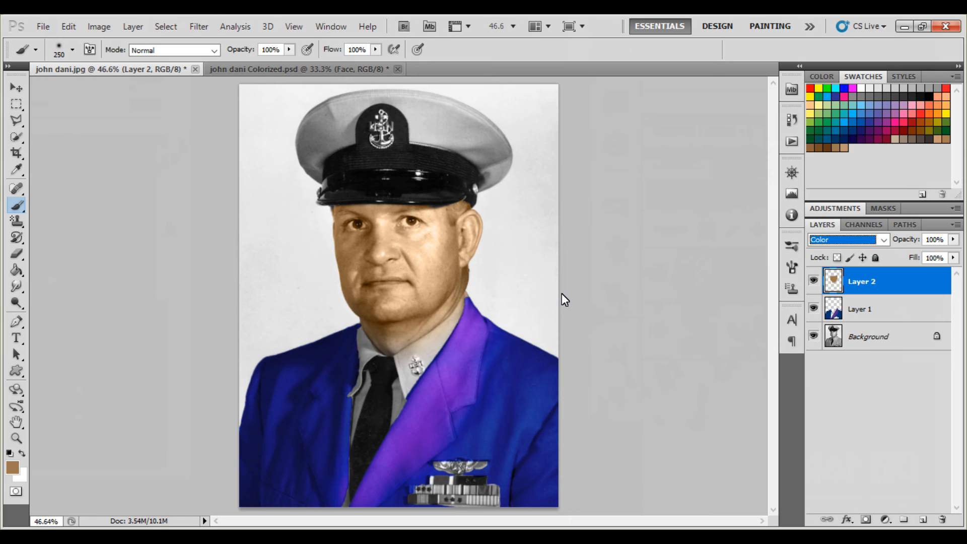